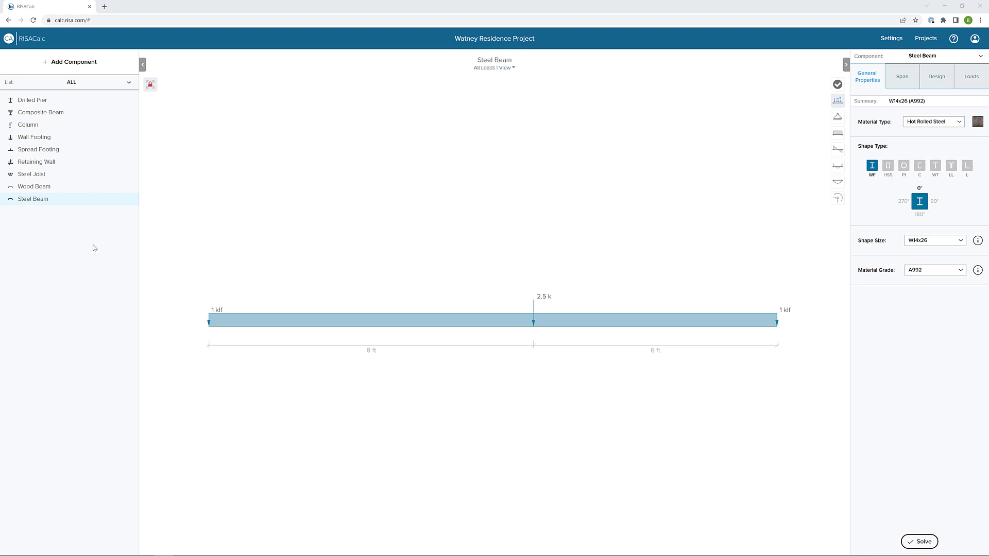
Add a Seismic Generator tile to the project and review the seismic code editions without changing them.
left_click(82, 63)
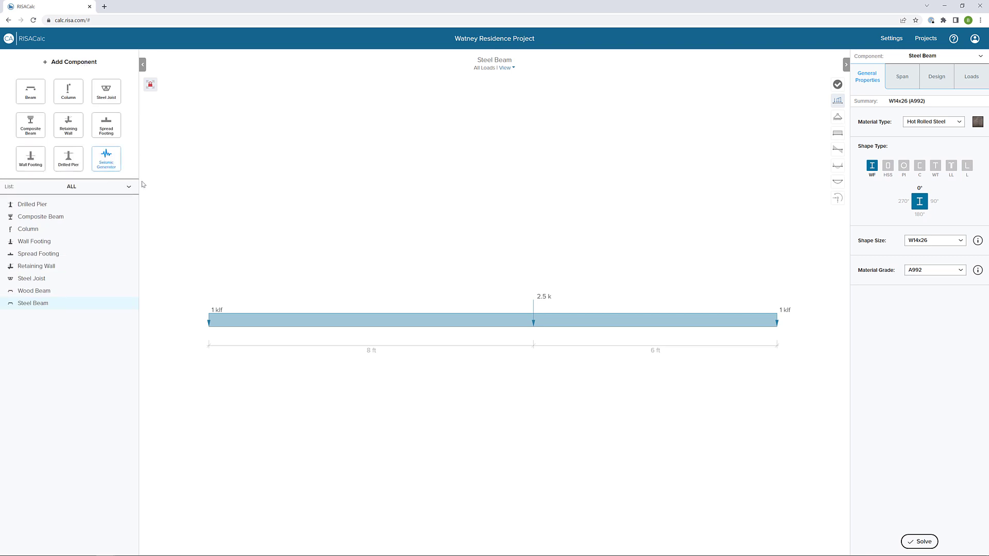
left_click(106, 160)
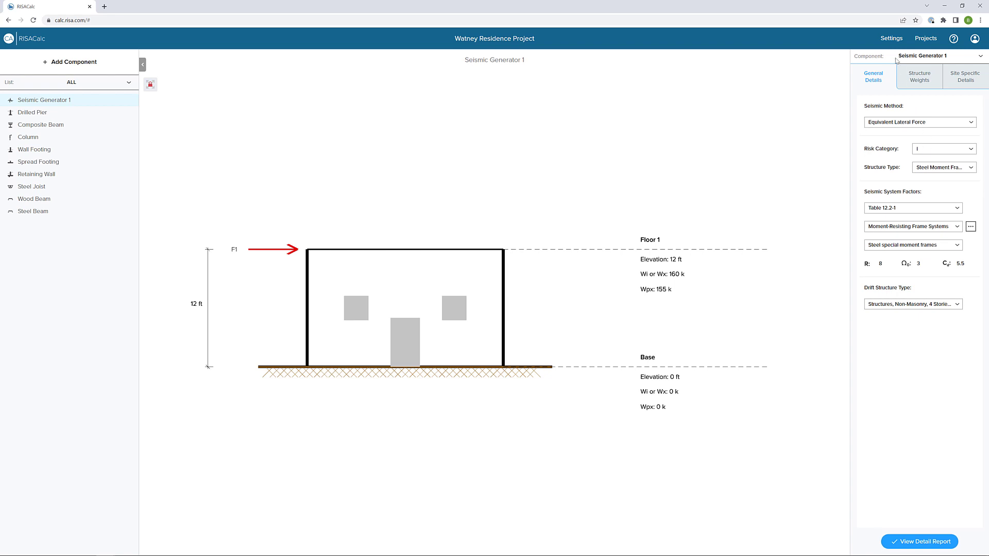
left_click(891, 38)
scroll(560, 200, "down", 2)
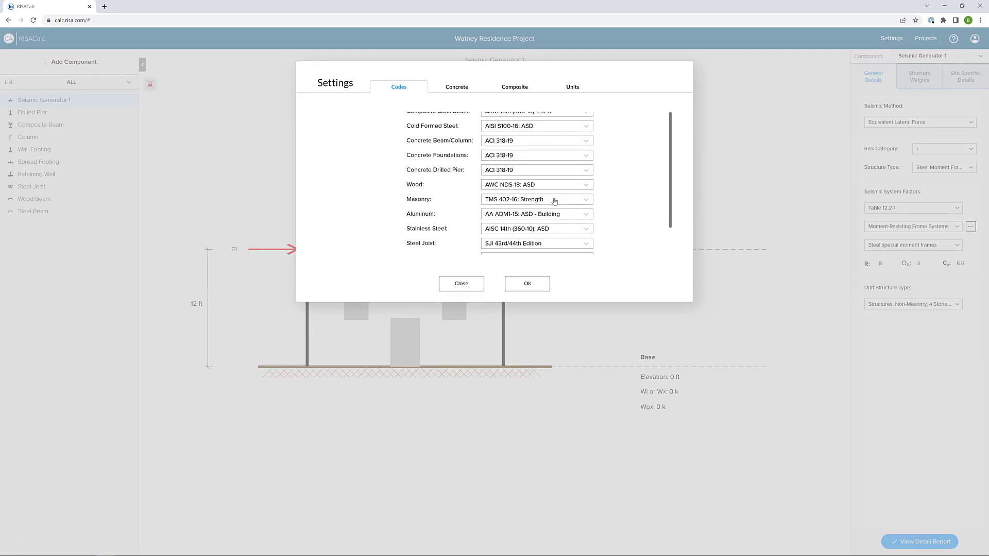
left_click(554, 250)
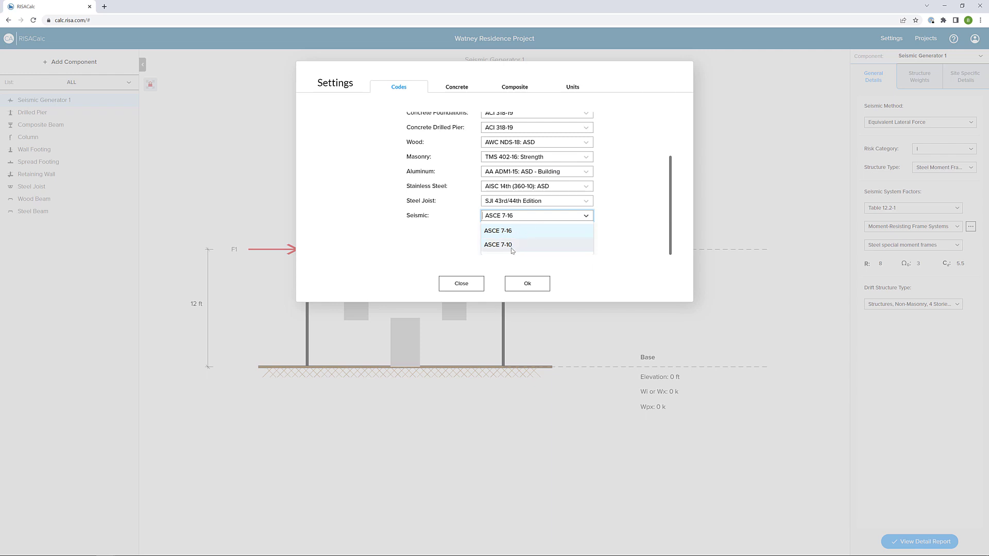
left_click(460, 282)
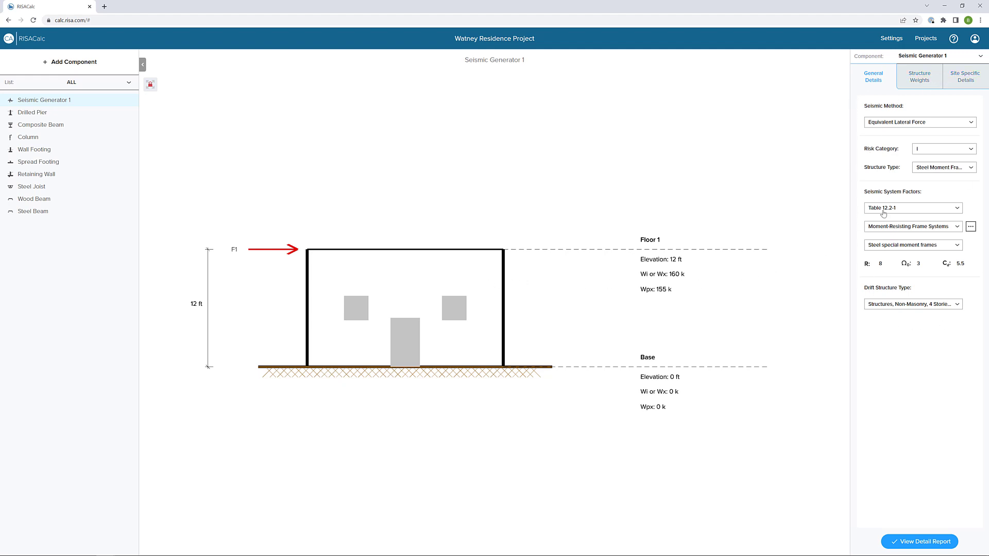
Keep Equivalent Lateral Force, choose Risk Category II, and keep steel moment frames from Table 12.2-1.
left_click(937, 124)
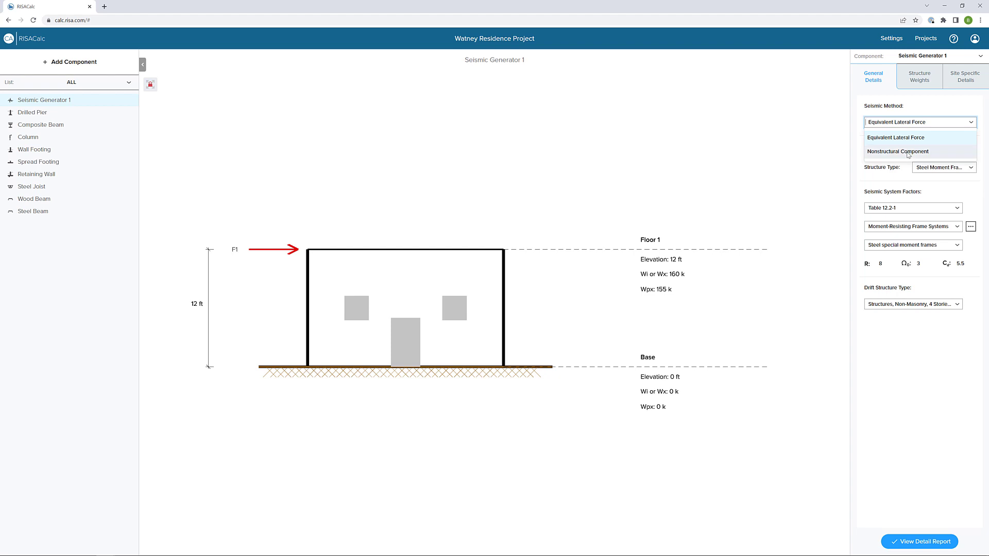
left_click(926, 106)
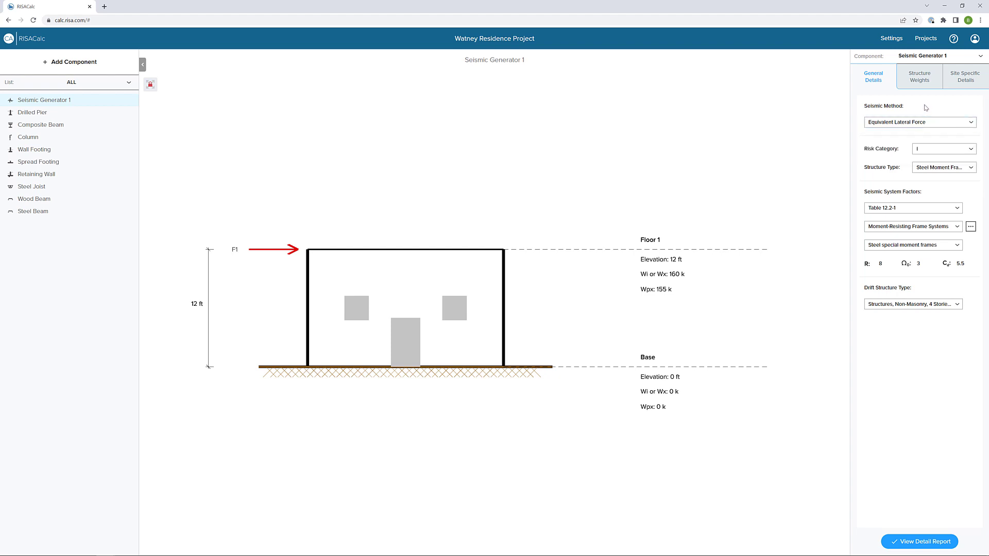
left_click(939, 148)
left_click(935, 178)
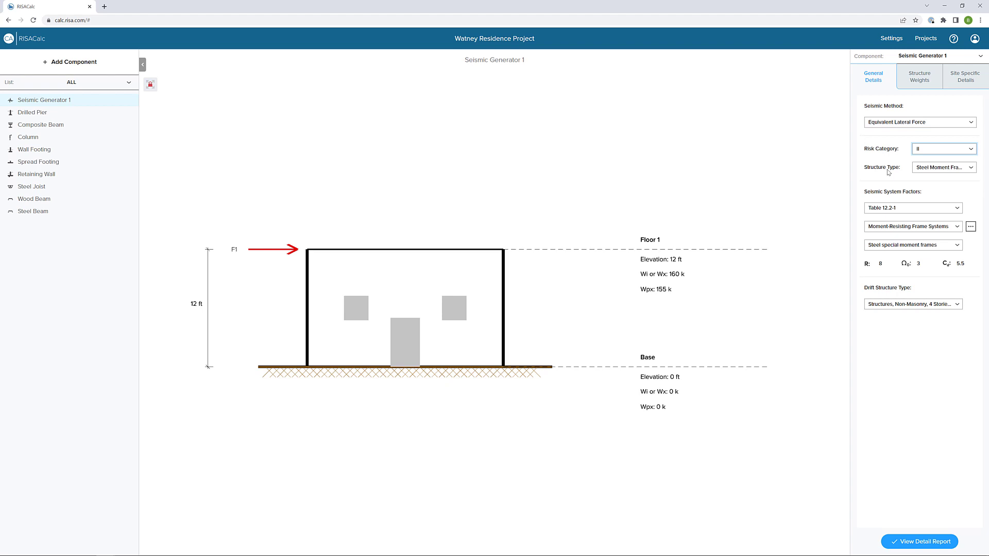
left_click(937, 171)
left_click(940, 171)
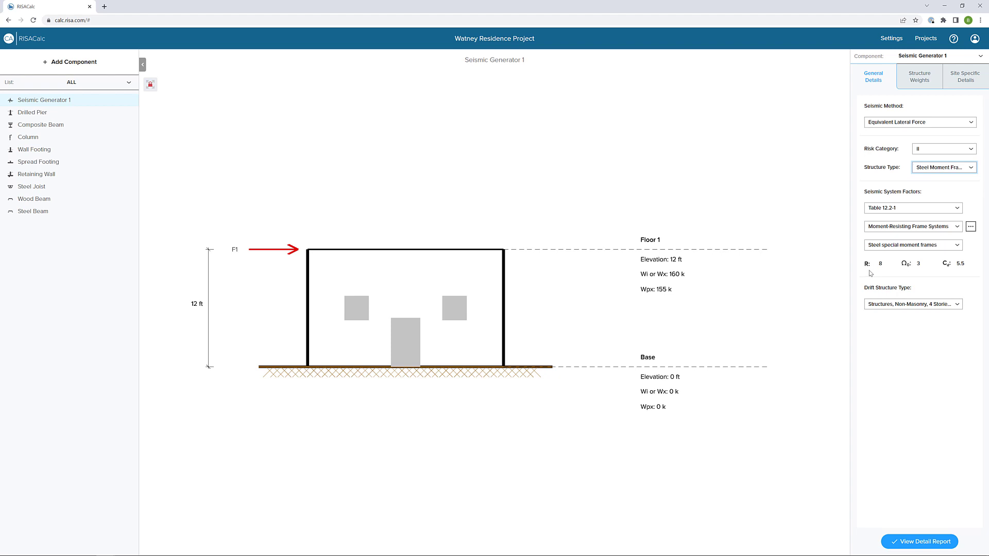
left_click(895, 212)
left_click(895, 212)
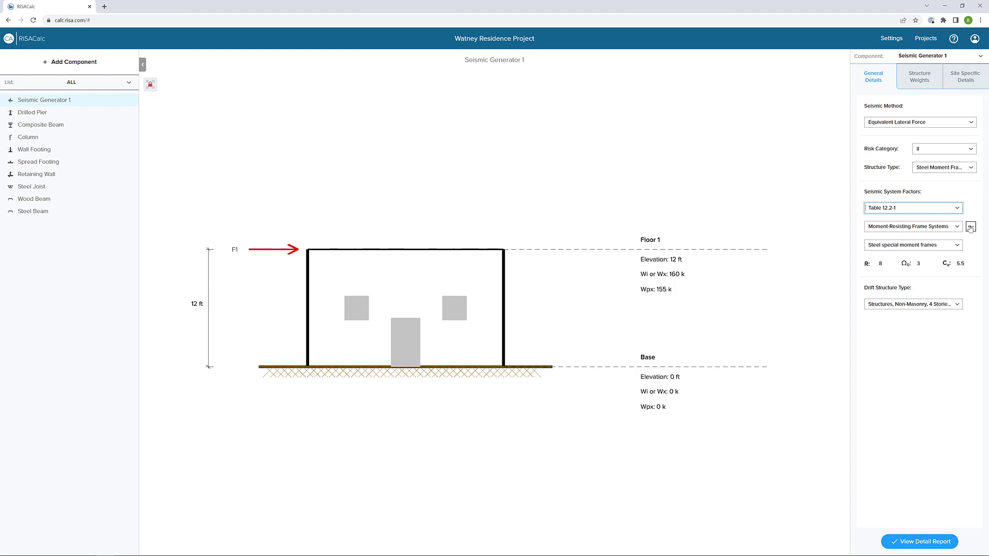
Choose 'Steel intermediate moment frames' from the system coefficient table for R 4.5, Ω0 3 and Cd 4.
left_click(970, 228)
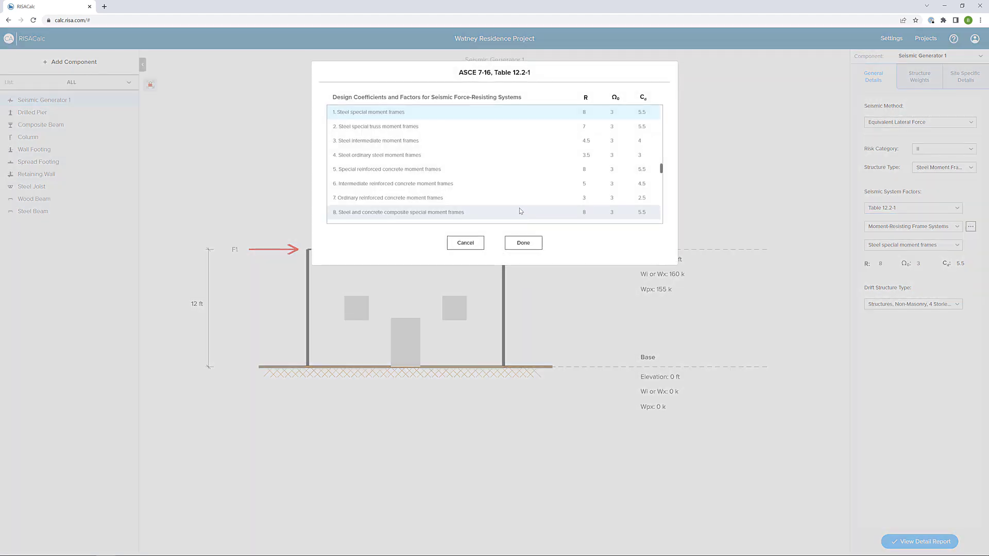
scroll(396, 155, "down", 3)
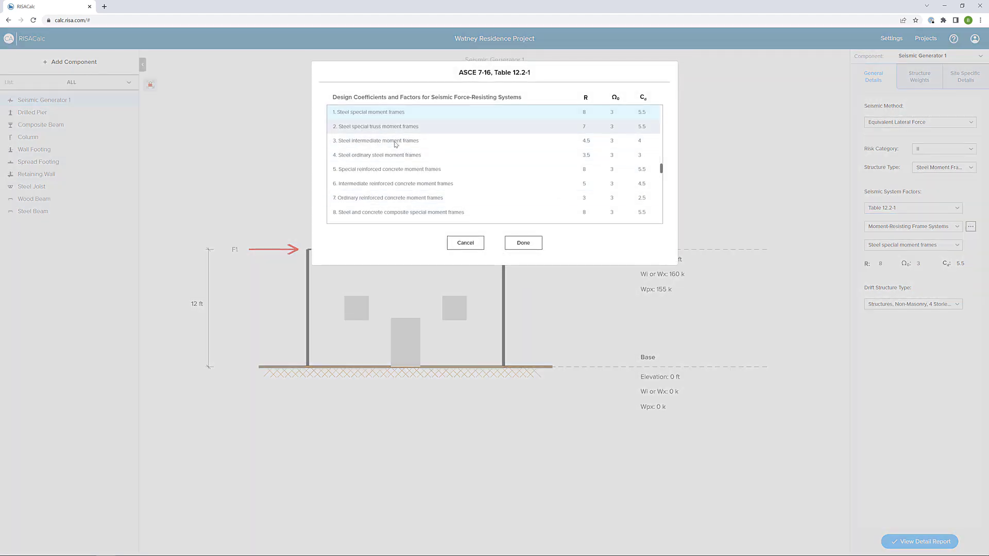
scroll(390, 160, "up", 3)
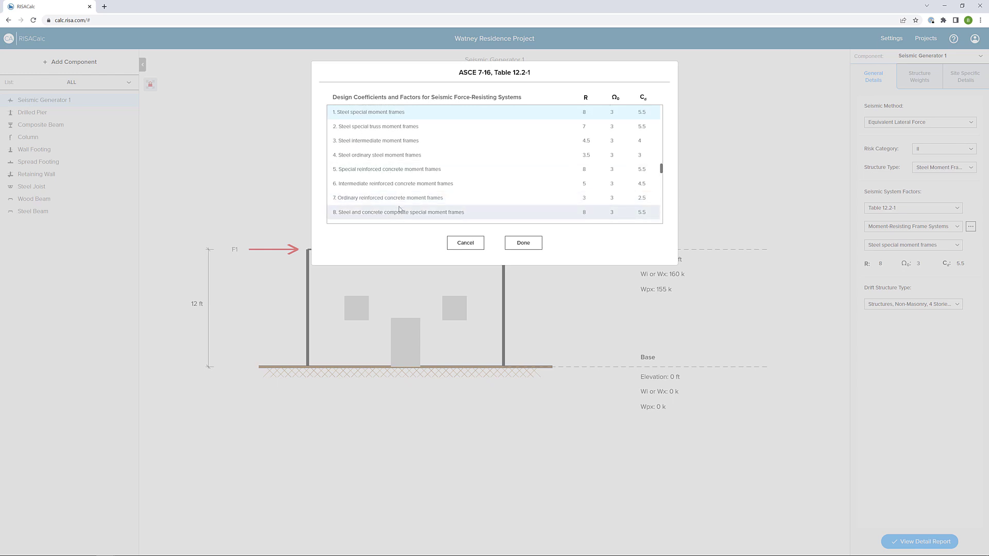
left_click(393, 147)
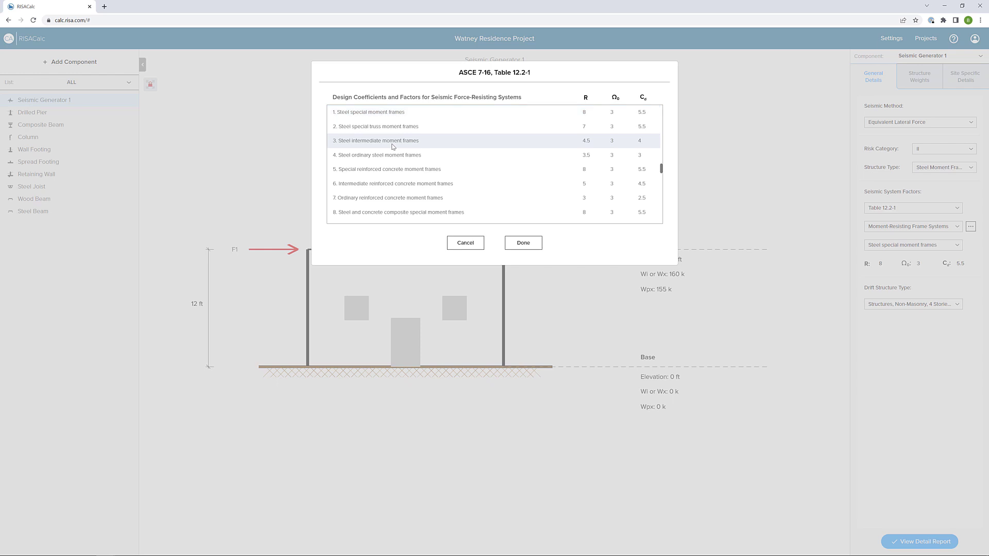
left_click(509, 246)
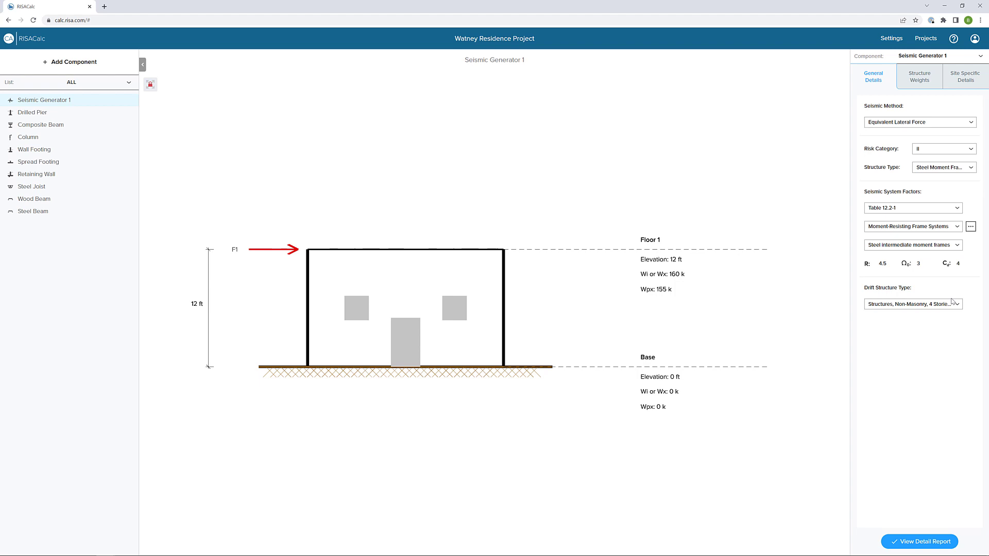
Keep the drift structure type as Non-Masonry, 4 Stories or Less, All Elements Designed for Story Drift.
left_click(948, 305)
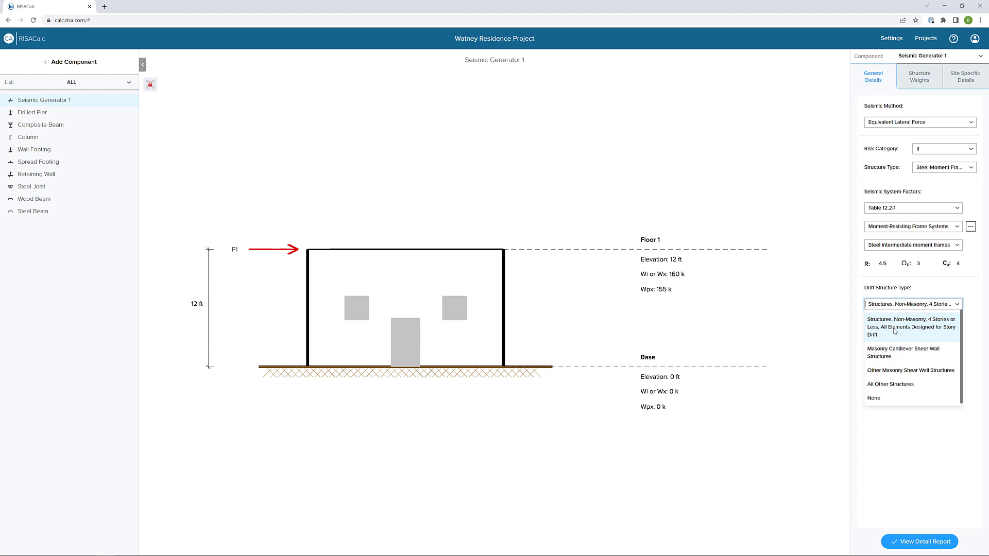
left_click(895, 332)
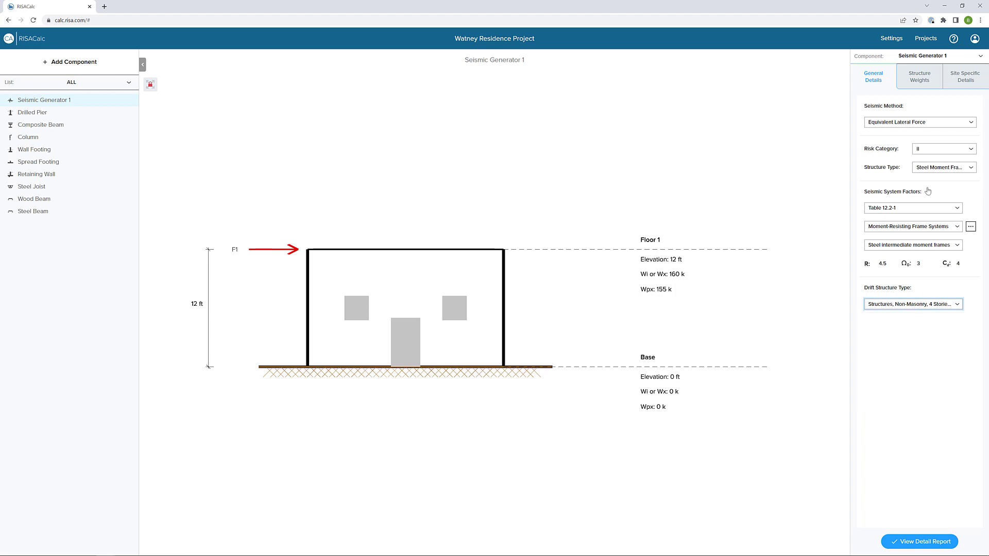
Show the Structure Weights table with its floor elevations and weights.
left_click(920, 85)
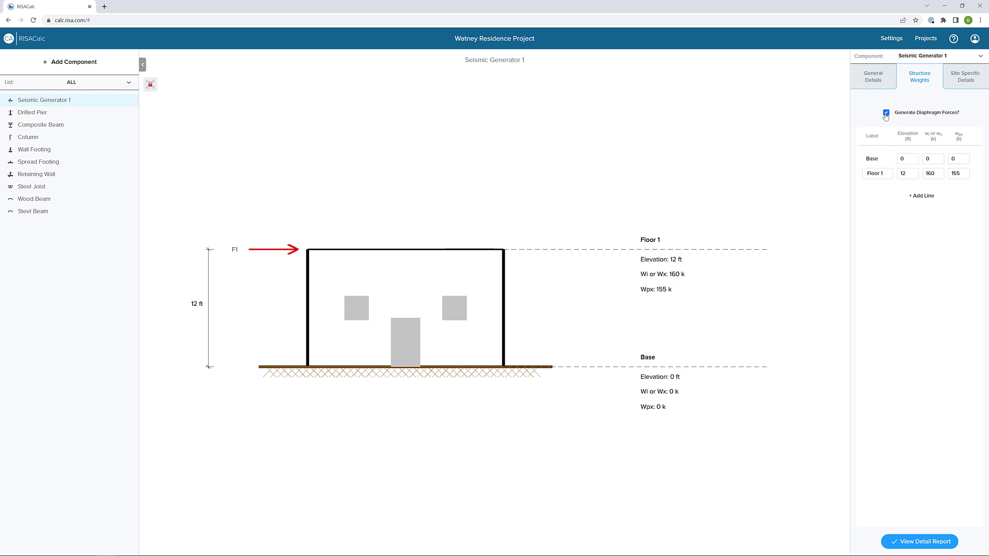
Turn off diaphragm force generation and give Floor 1 175 k and Floor 2 140 k.
left_click(886, 113)
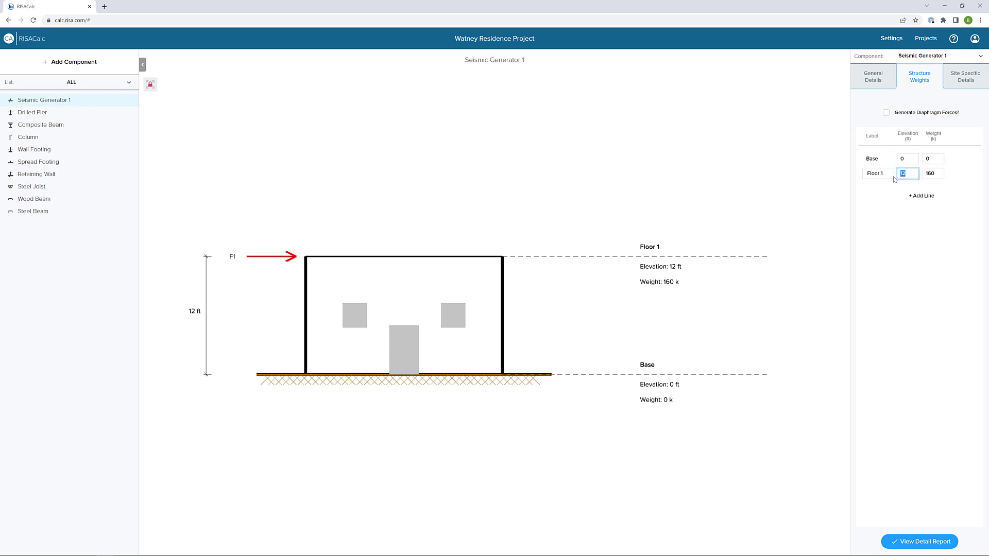
double_click(903, 175)
key("Tab")
type("175")
key("Tab")
left_click(918, 199)
double_click(901, 188)
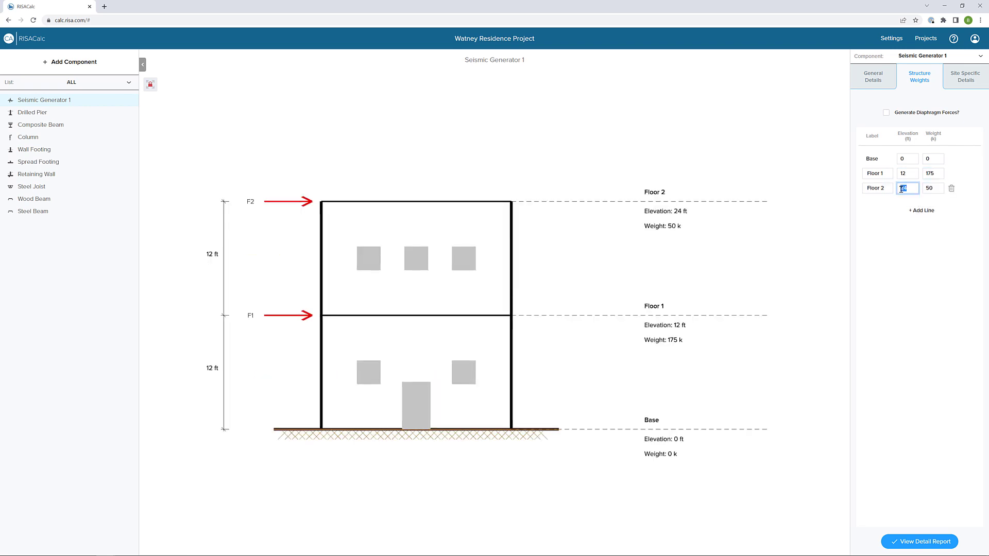
double_click(925, 188)
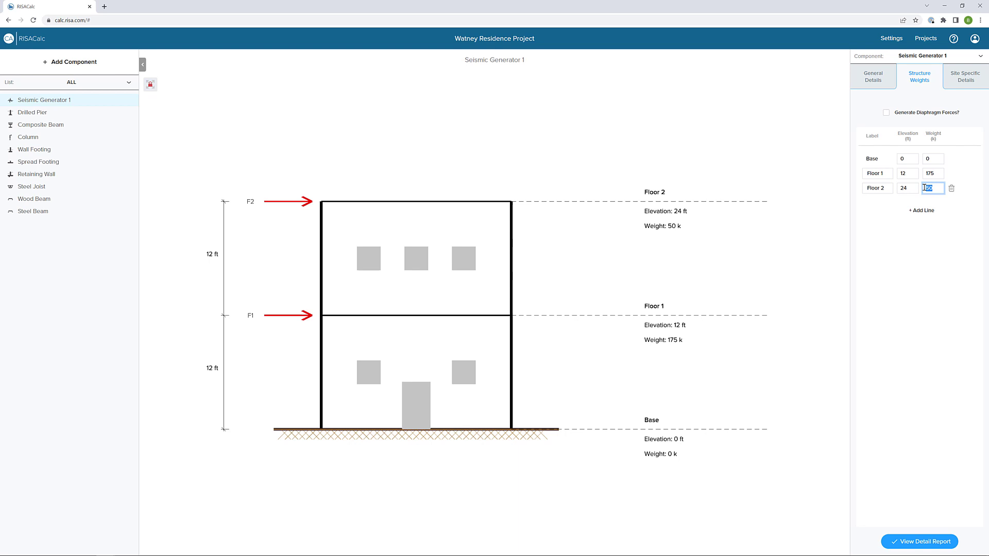
type("140")
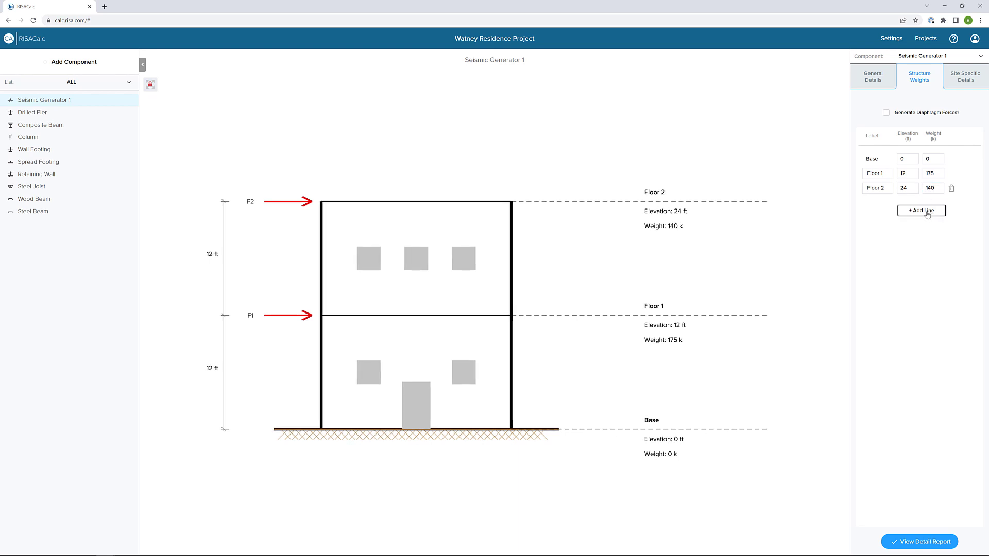
Add Floor 3 at 105 k and a fourth level named Roof weighing 80 k.
left_click(925, 213)
left_click(910, 204)
double_click(907, 202)
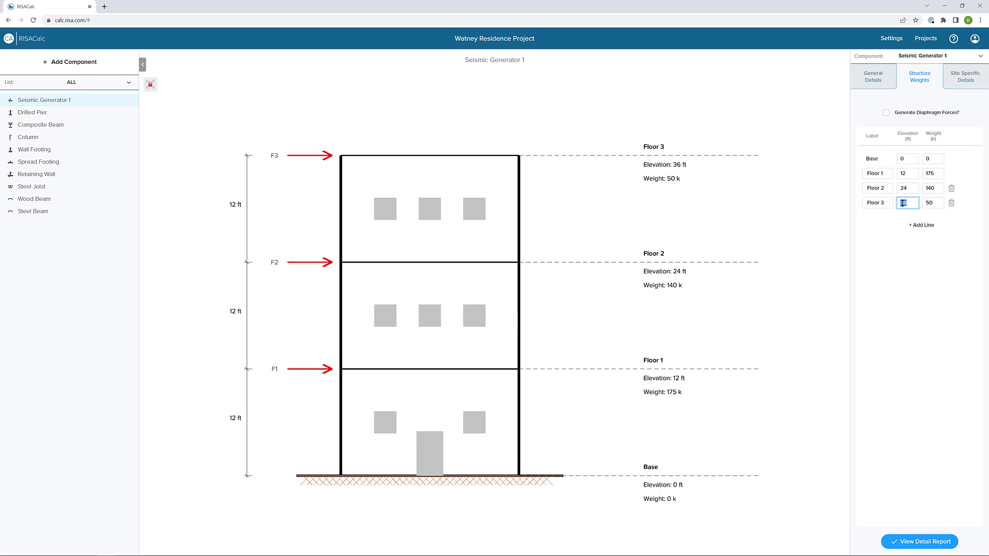
double_click(926, 203)
type("105")
left_click(927, 227)
left_click_drag(892, 218, 854, 221)
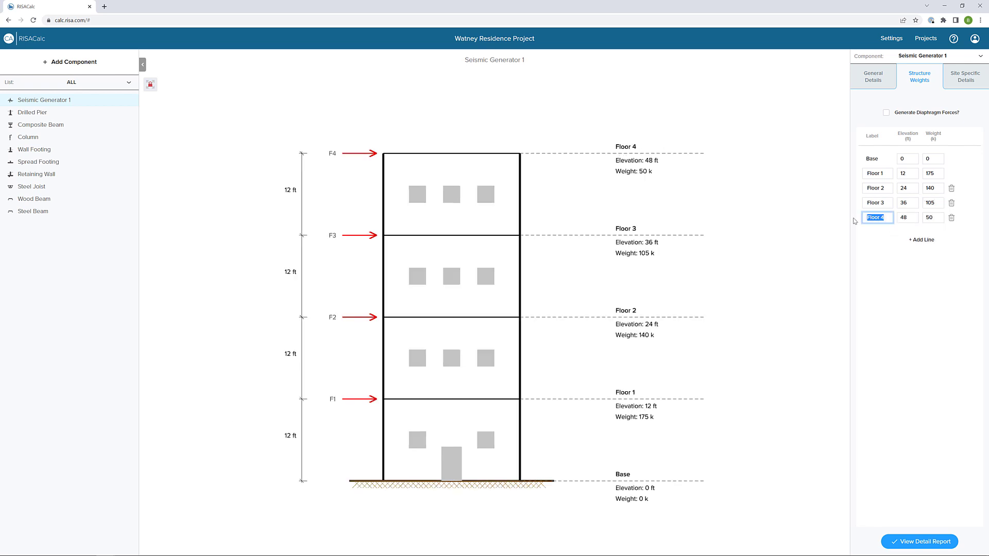
type("Roof")
left_click(854, 221)
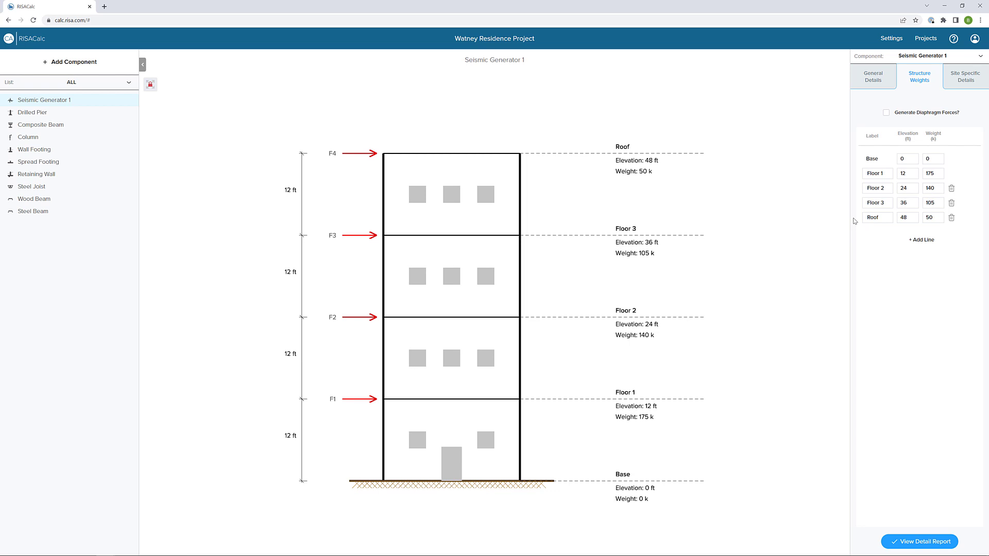
left_click_drag(940, 217, 925, 217)
type("80")
key("Tab")
Set Risk Category II and Site Class D - Default, then enter the site address and look up spectral values.
left_click(954, 83)
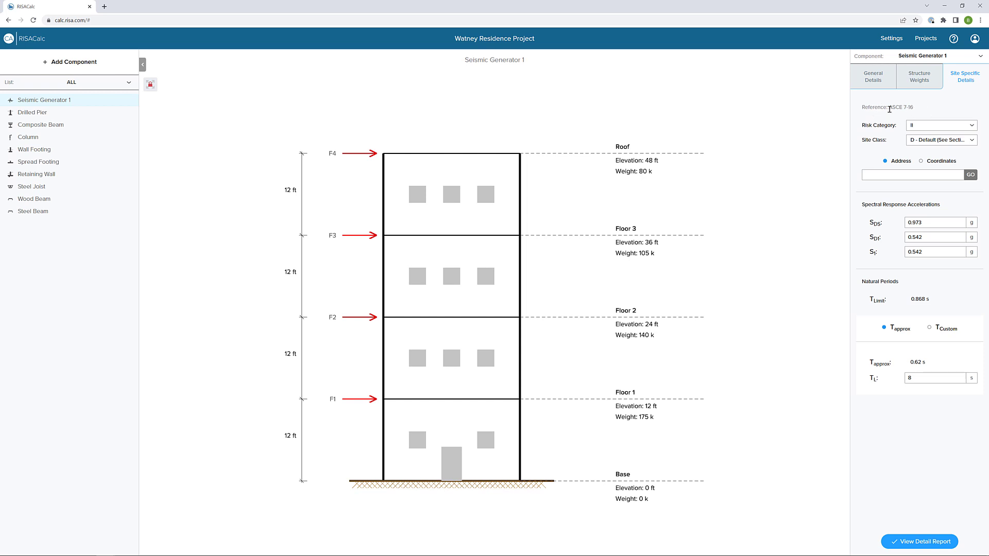
left_click(910, 123)
left_click(932, 133)
left_click(935, 141)
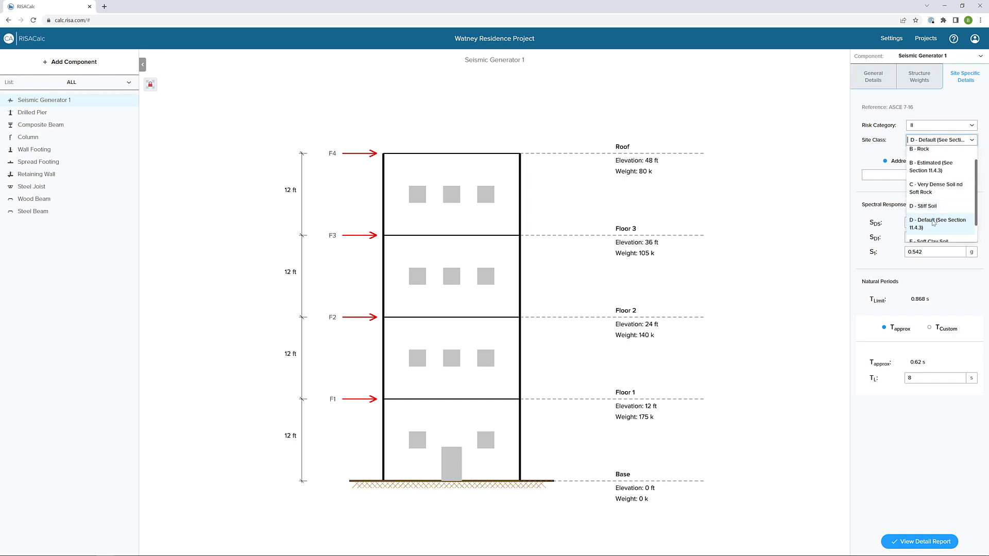
left_click(932, 226)
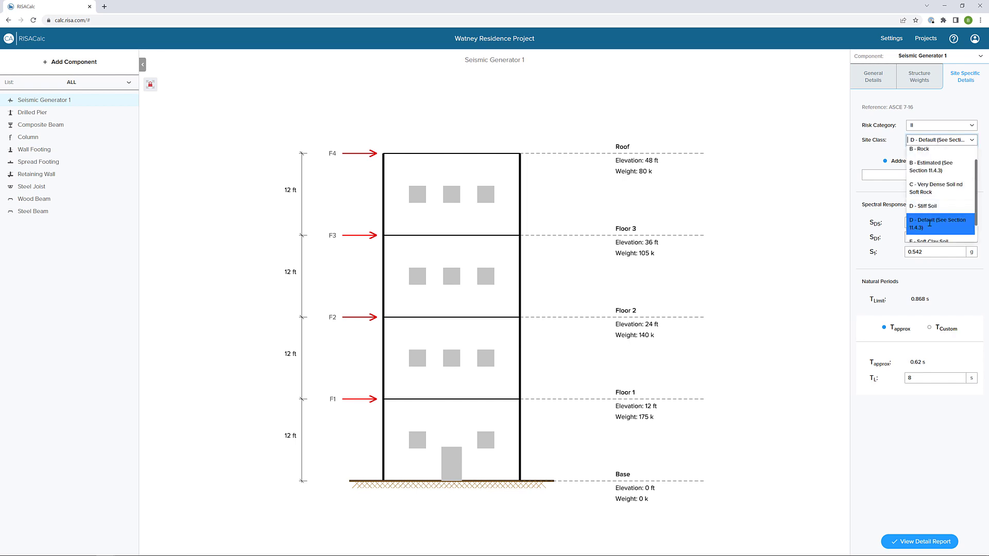
left_click(905, 176)
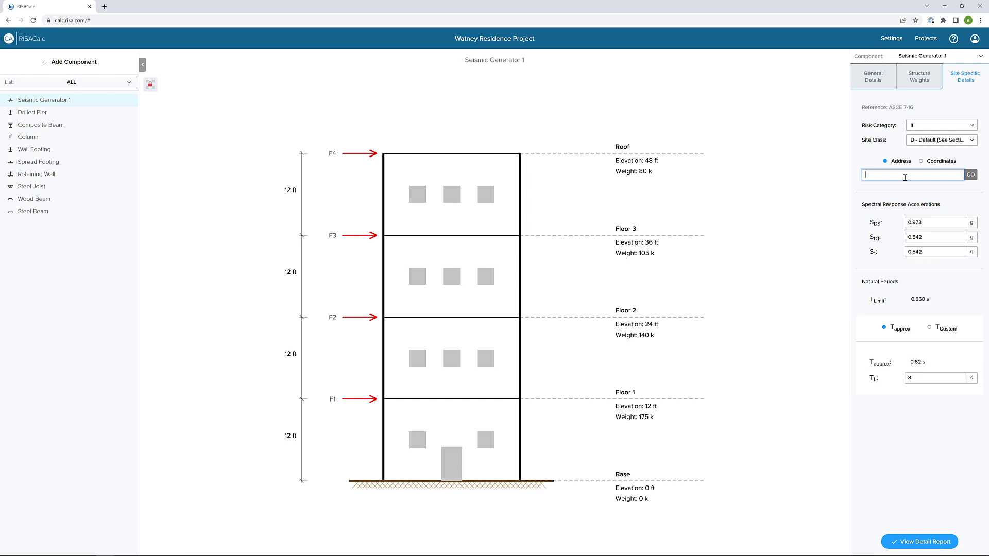
type("88901")
left_click(970, 176)
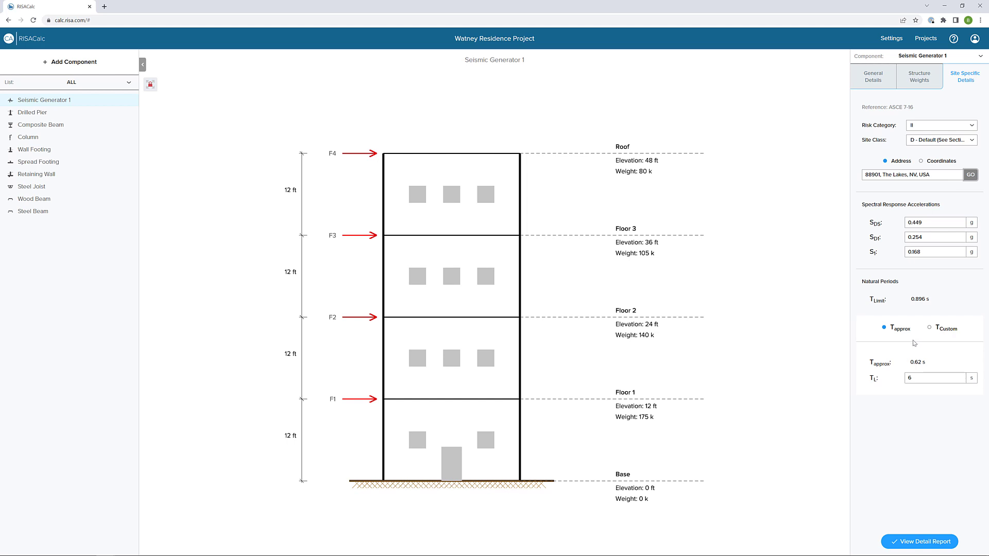
Show the detail report full screen, with Ta 0.620 s, Cs 0.0911 and base shear 45.545 k.
left_click(901, 542)
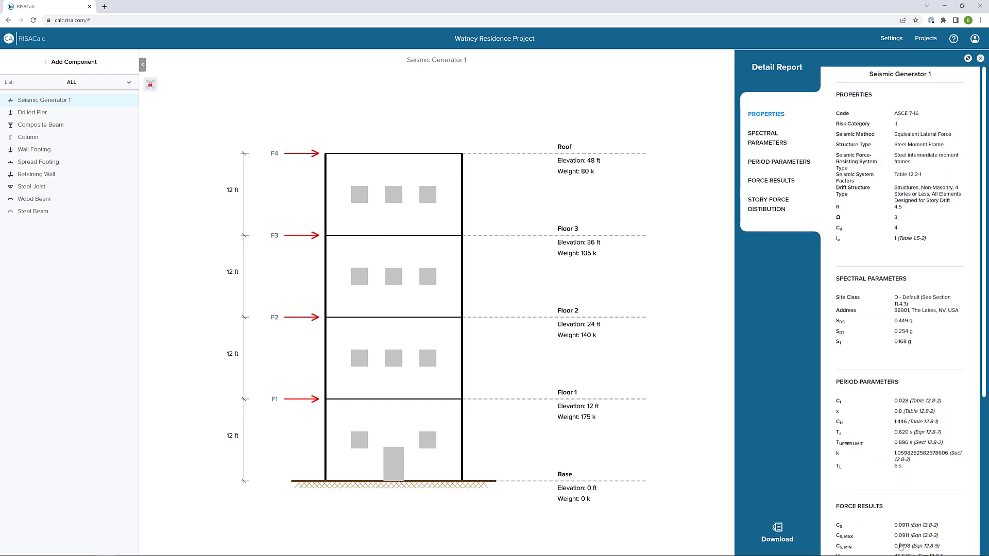
left_click(967, 60)
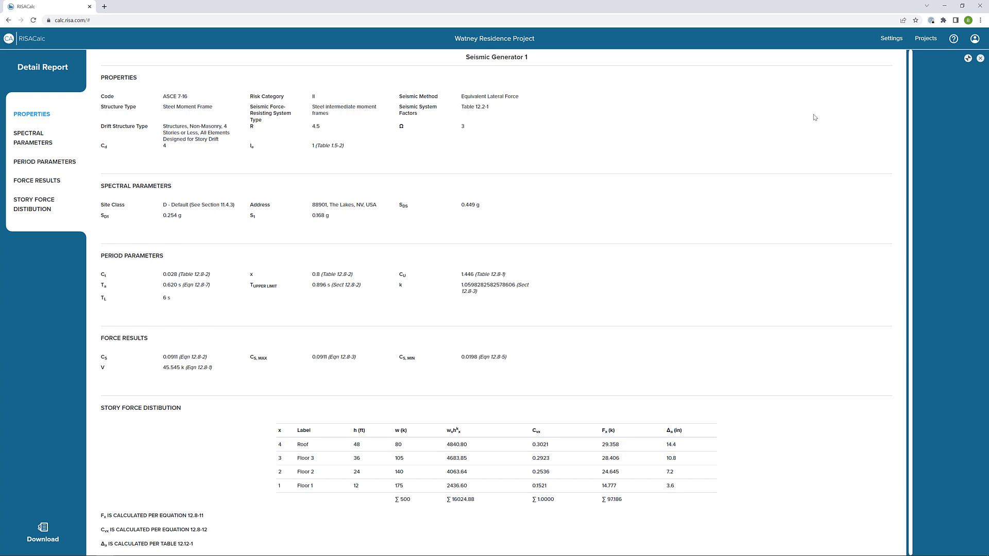
Close the report and pick Nonstructural Component as the Seismic Method on General Details.
left_click(980, 59)
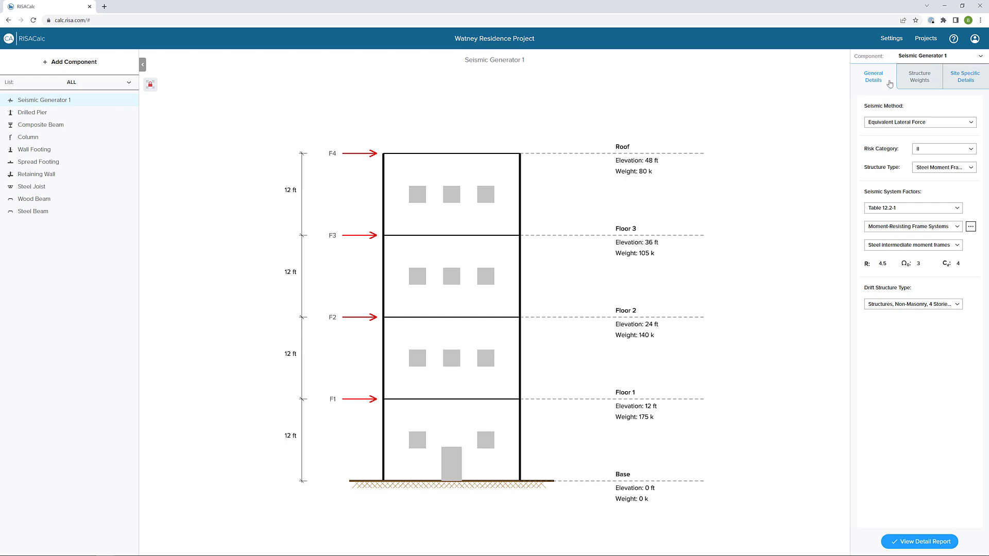
left_click(901, 123)
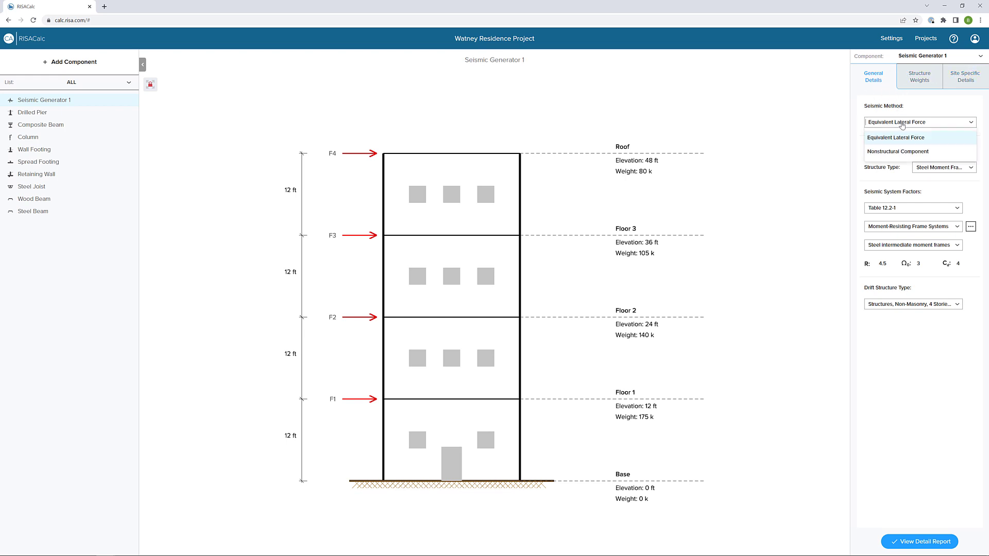
left_click(902, 151)
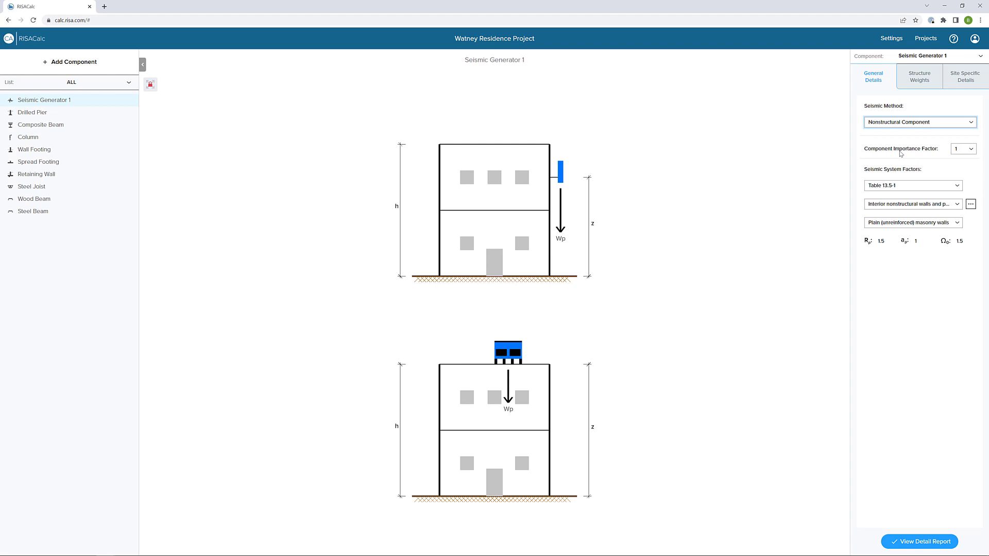
Choose Signs and Billboards from Table 13.5-1 for Rp 3, ap 2.5 and Ω0 2.
left_click(970, 205)
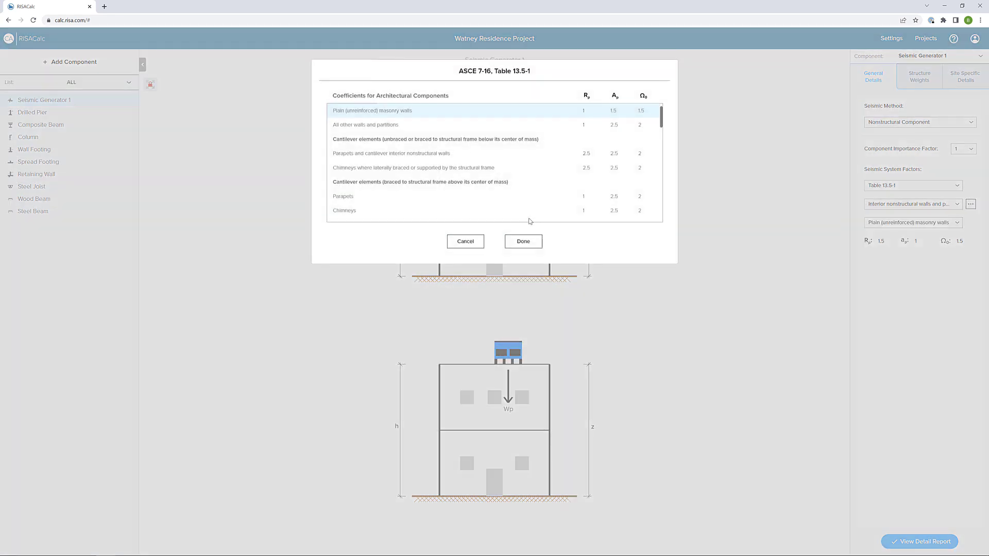
scroll(405, 147, "down", 10)
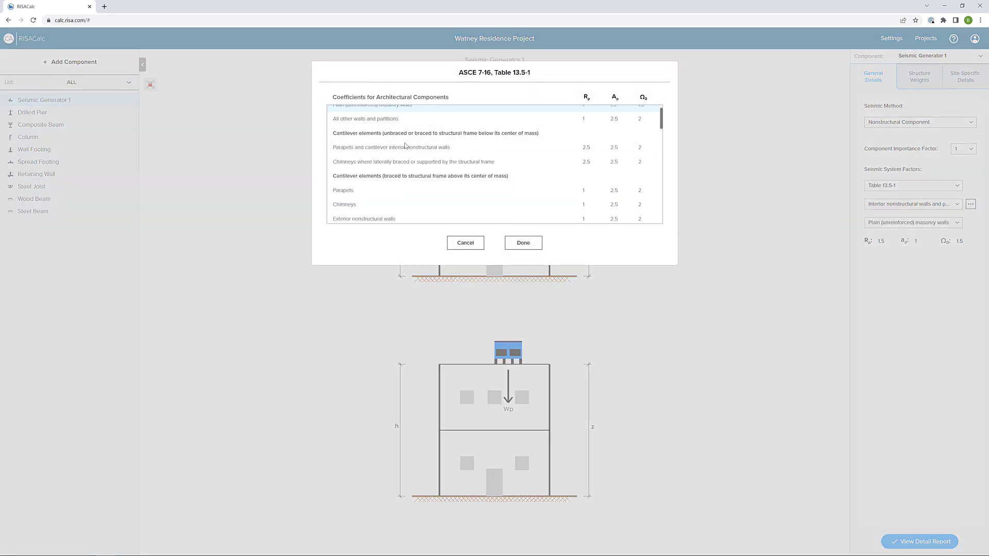
scroll(405, 146, "down", 5)
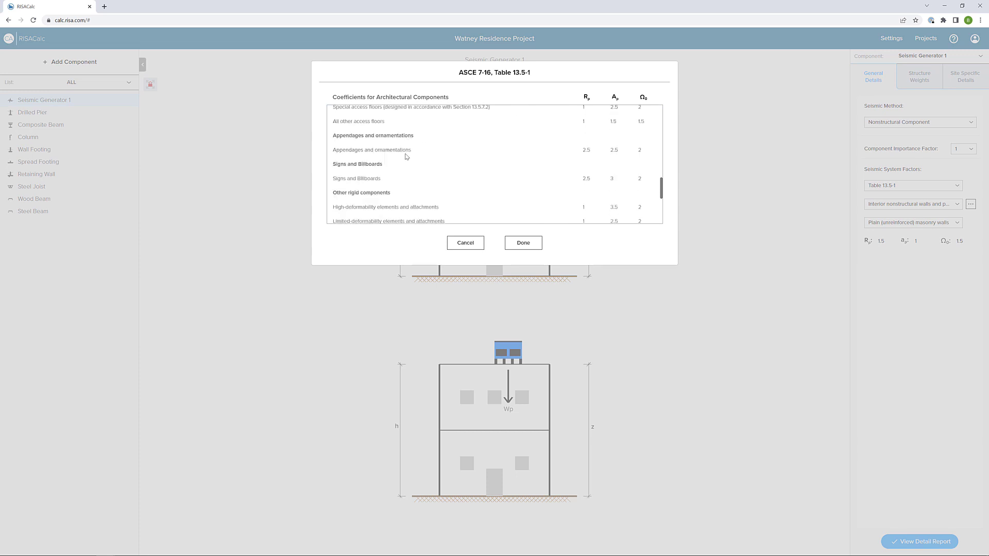
left_click(372, 182)
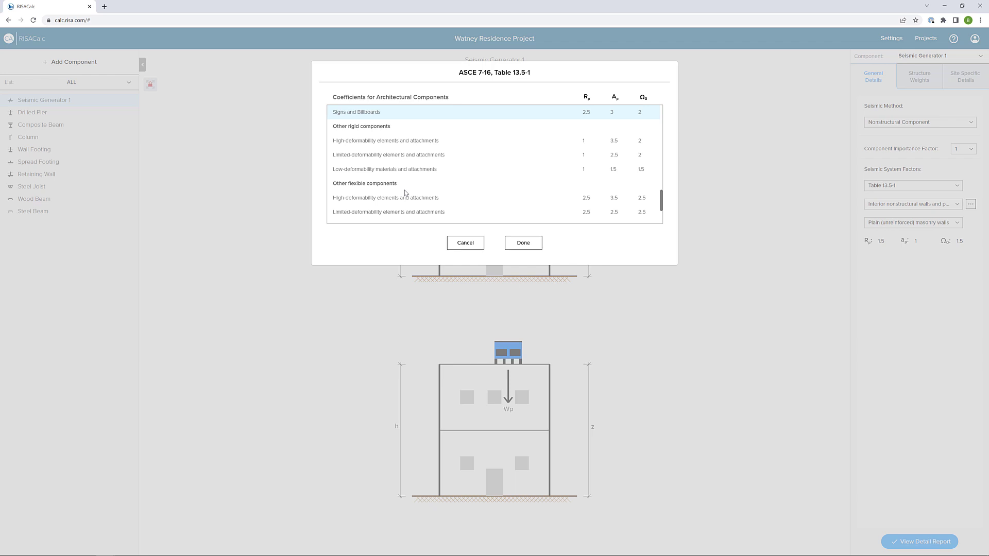
left_click(523, 246)
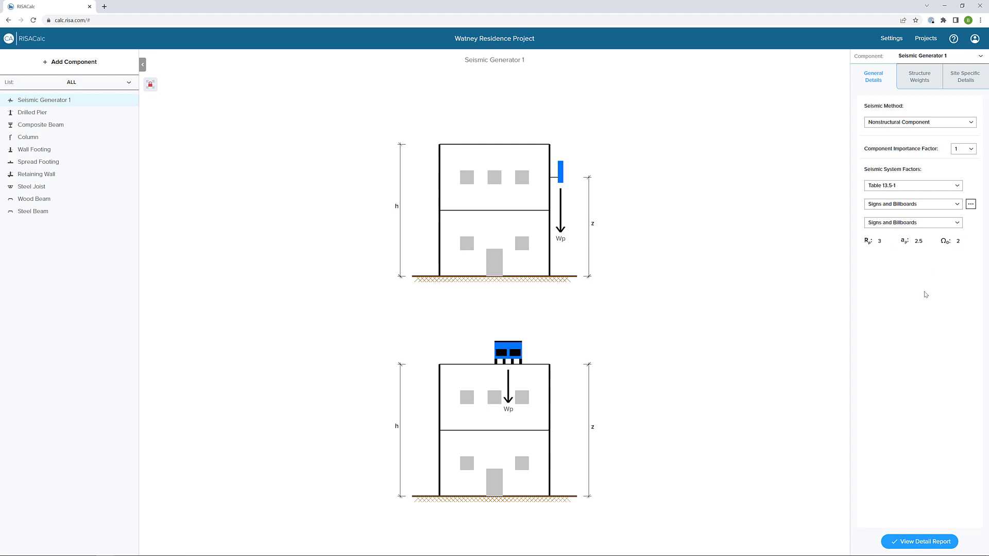
Enter attachment height z 25 ft, average roof height h 30 ft and operating weight Wp 125 k.
left_click(911, 81)
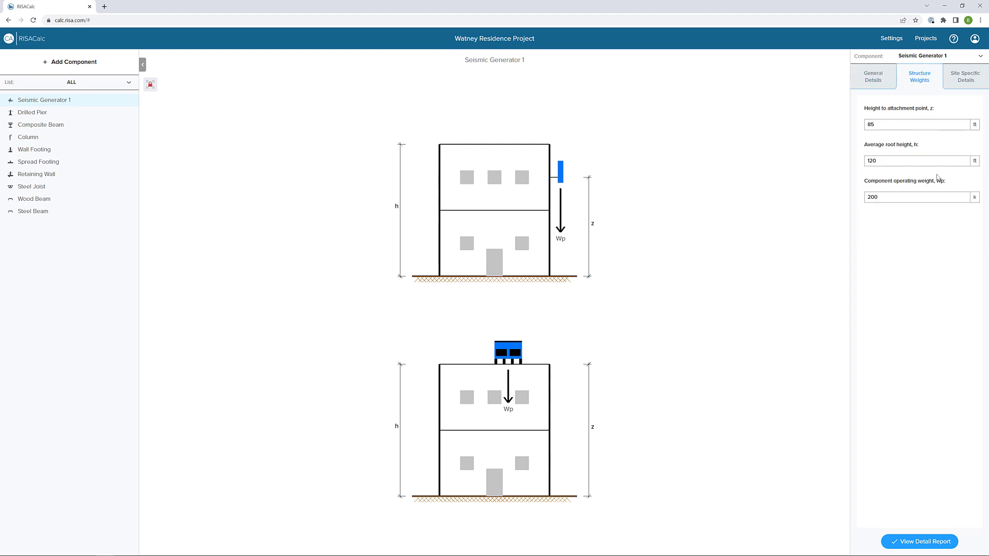
left_click(899, 130)
type("25")
key("Tab")
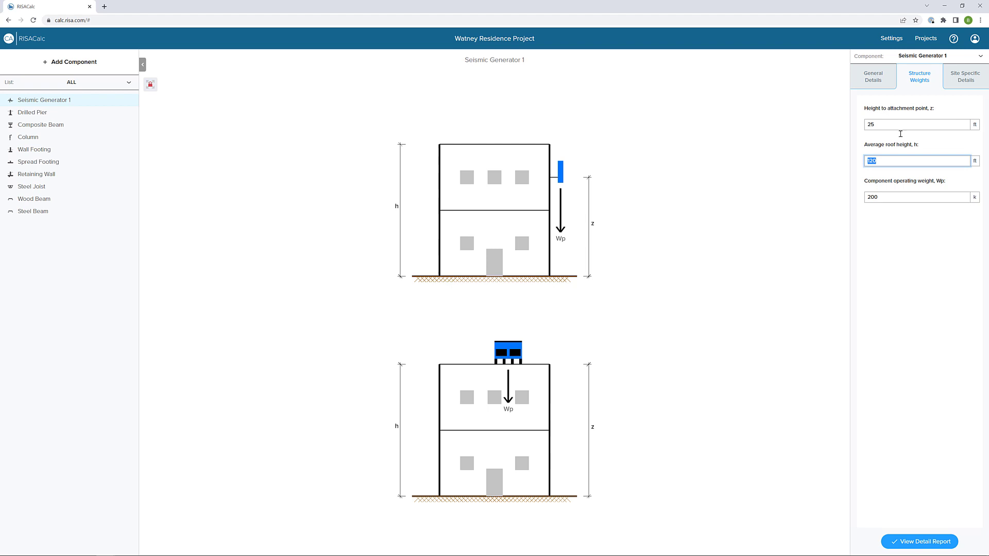
type("30")
key("Tab")
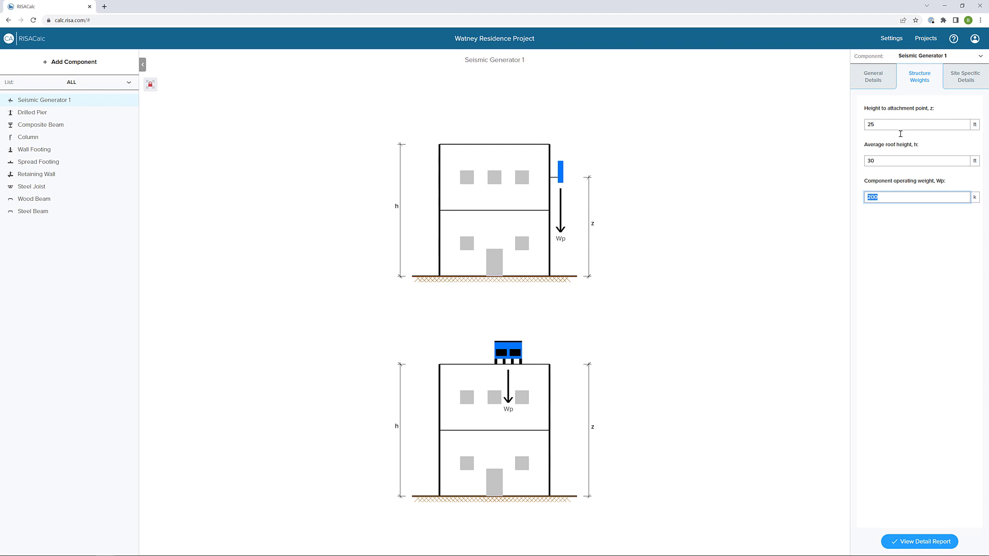
type("125")
key("Tab")
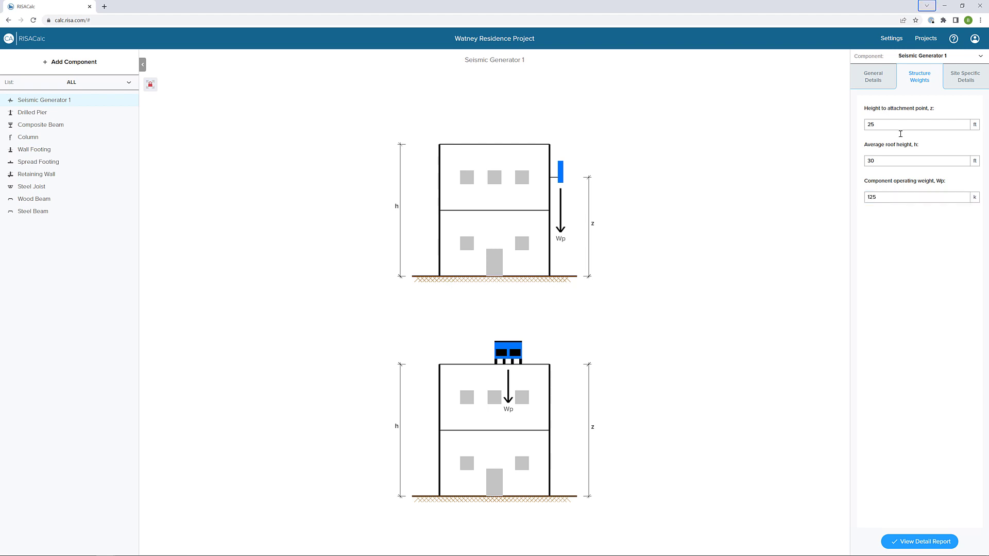
Enable Site Specific Details and view the full-width sign report showing Fp 49.89 k.
left_click(963, 92)
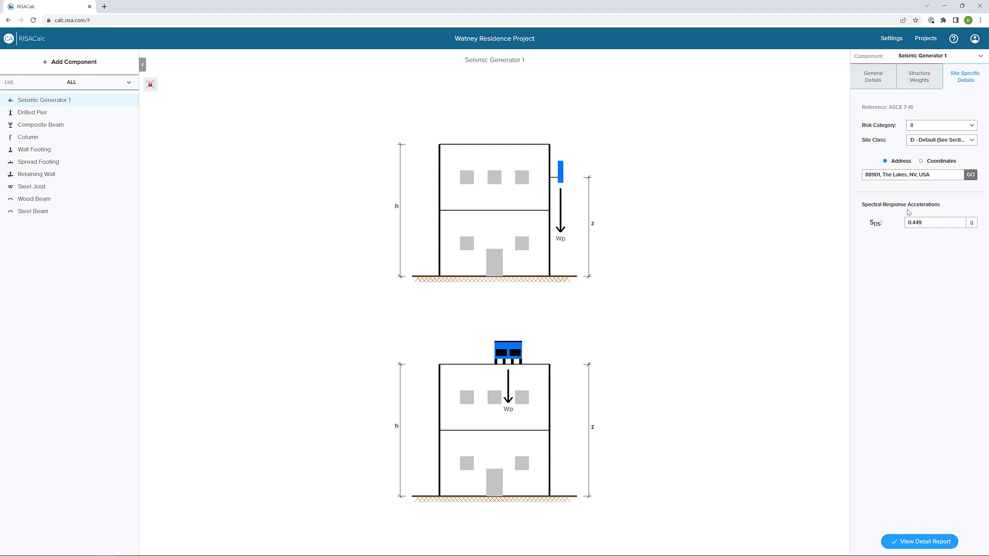
left_click(920, 542)
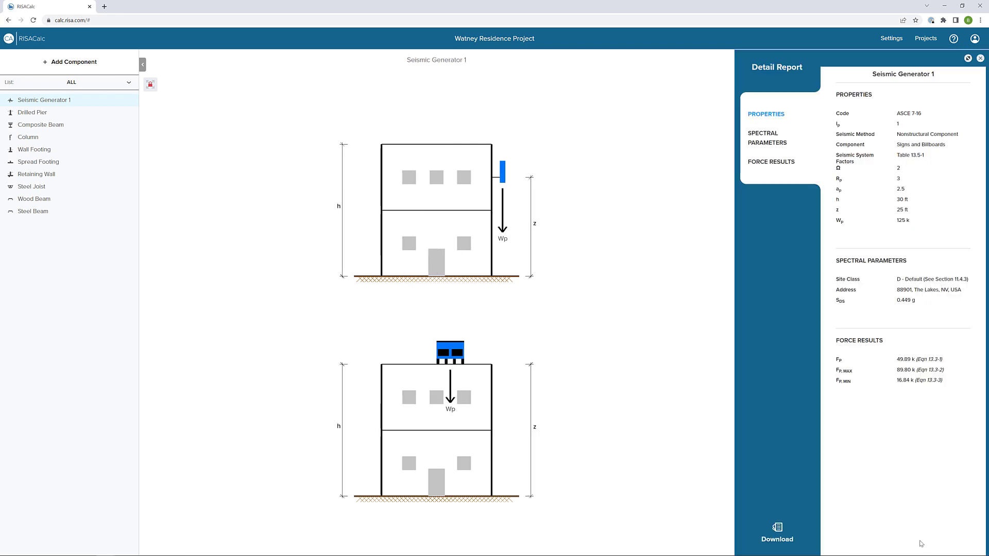
left_click(967, 60)
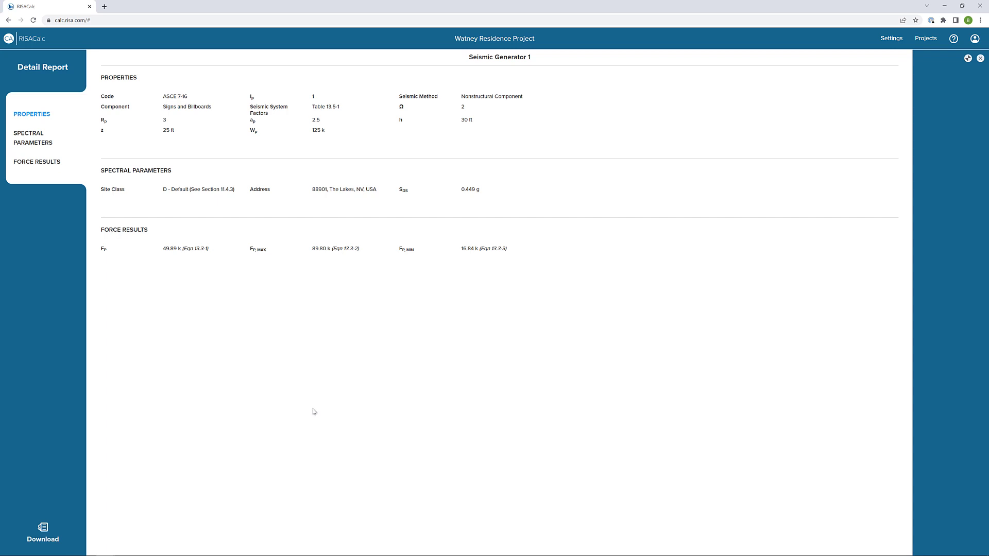
Close the Nonstructural Component detail report to return to the Signs and Billboards settings.
left_click(980, 58)
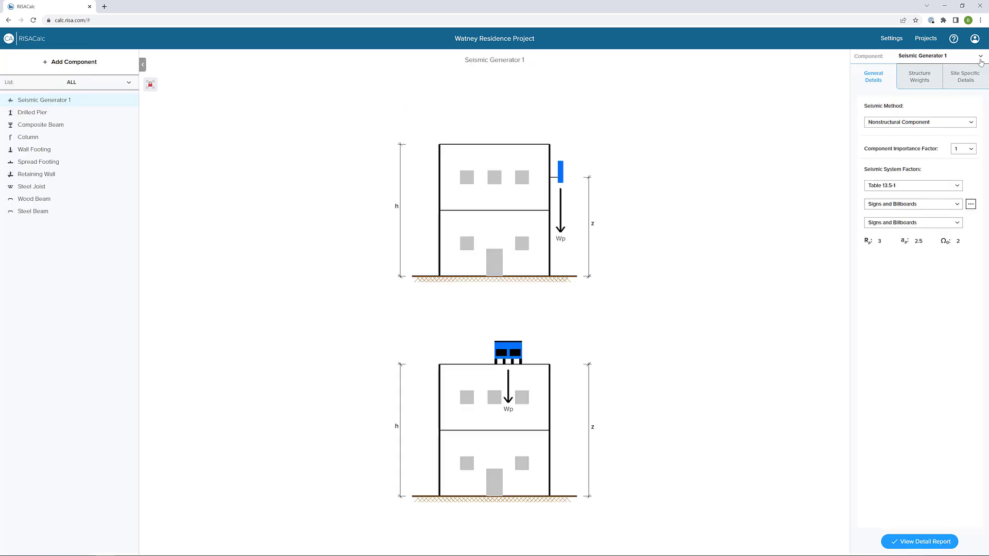